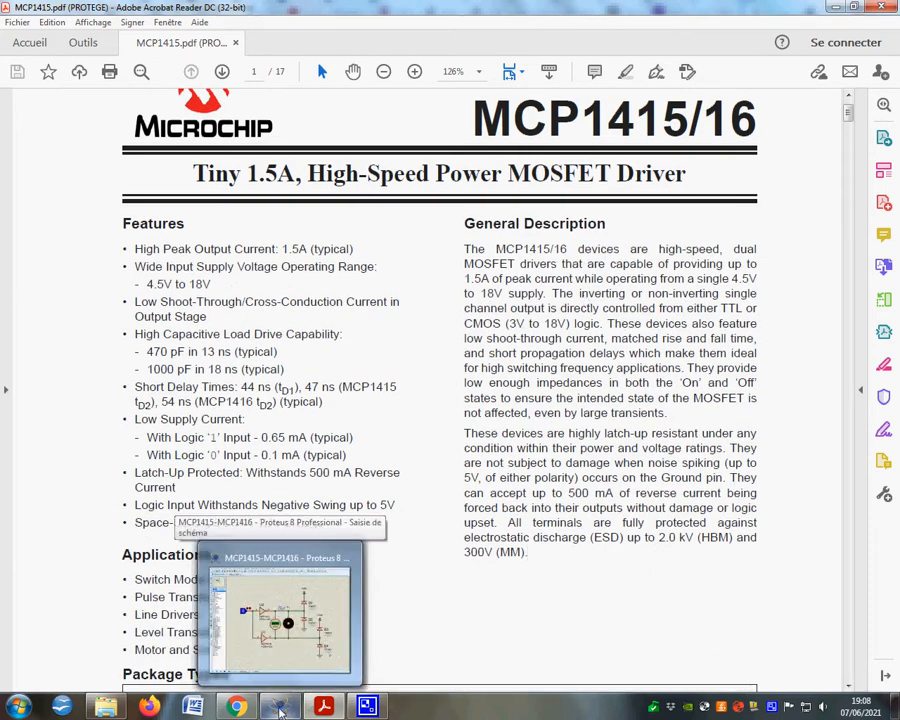
# - Review the package pinouts and functional block diagram in the MCP1415/16 datasheet in Acrobat Reader
pyautogui.click(281, 708)
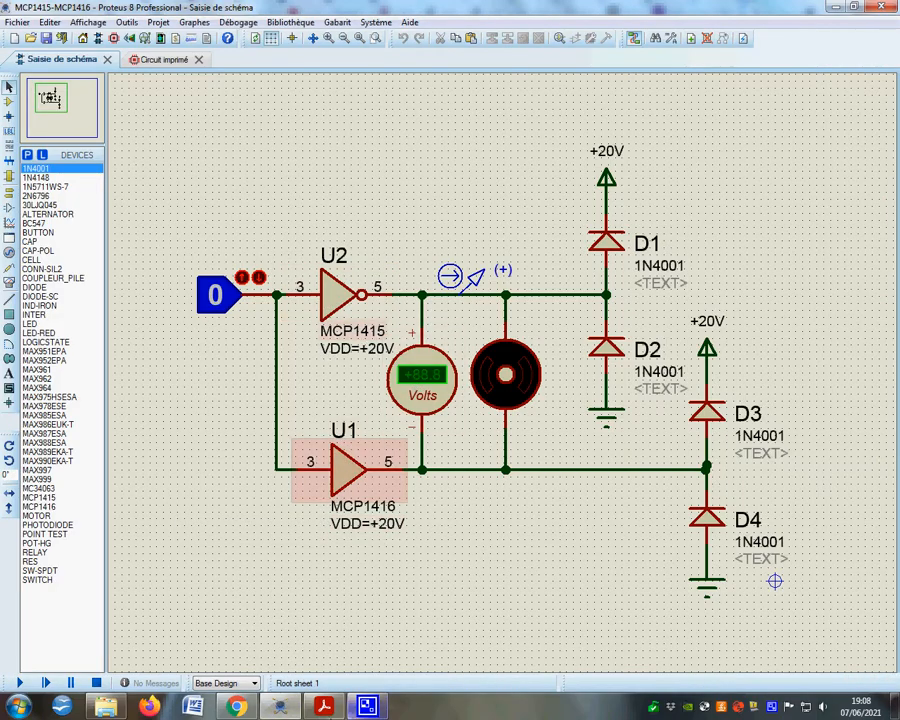
pyautogui.click(323, 707)
pyautogui.scroll(-5, 368, 582)
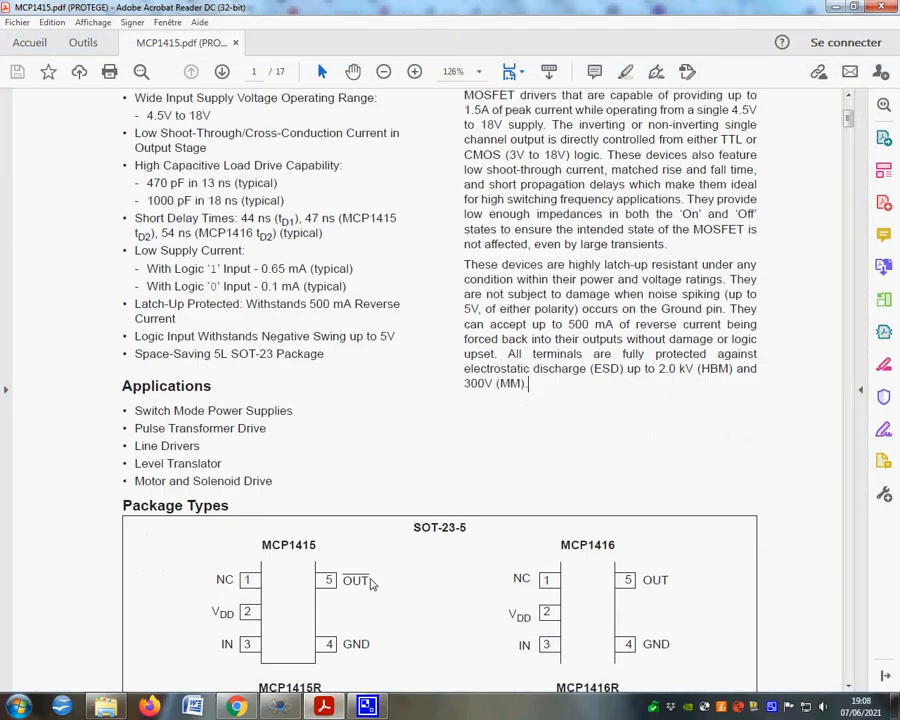
pyautogui.scroll(-10, 370, 583)
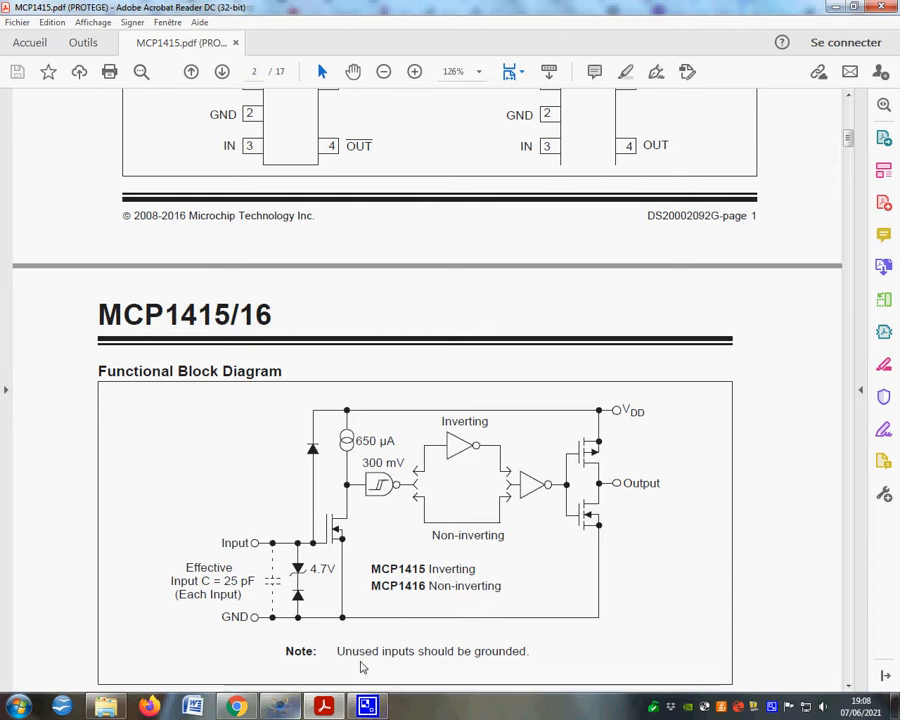
# - Switch to Proteus, simulate the motor circuit with the logic-state input at 0 and at 1, and stop the simulation
pyautogui.moveTo(284, 716)
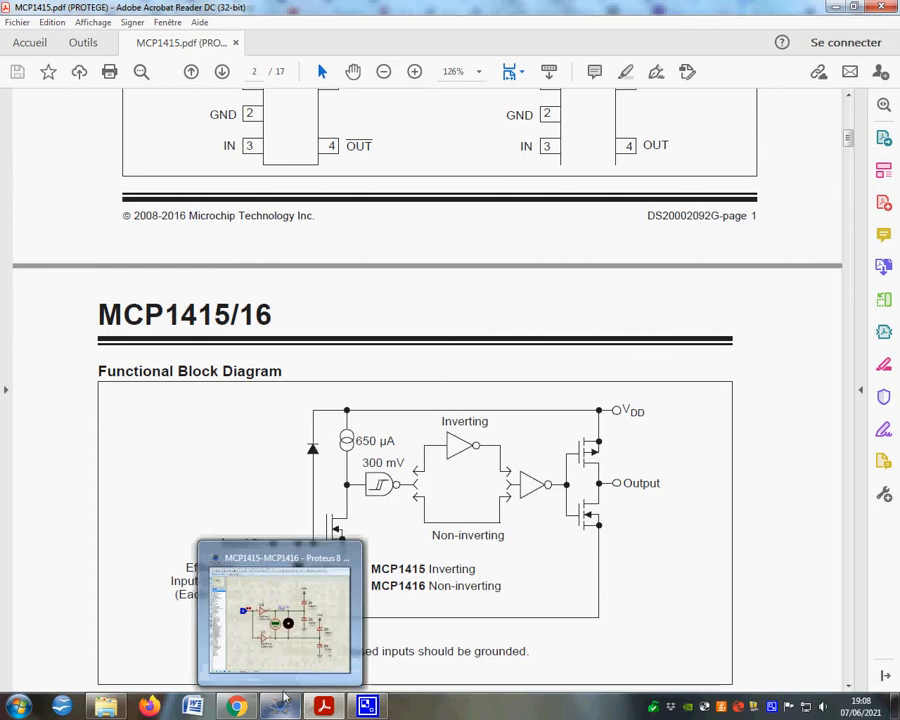
pyautogui.click(305, 643)
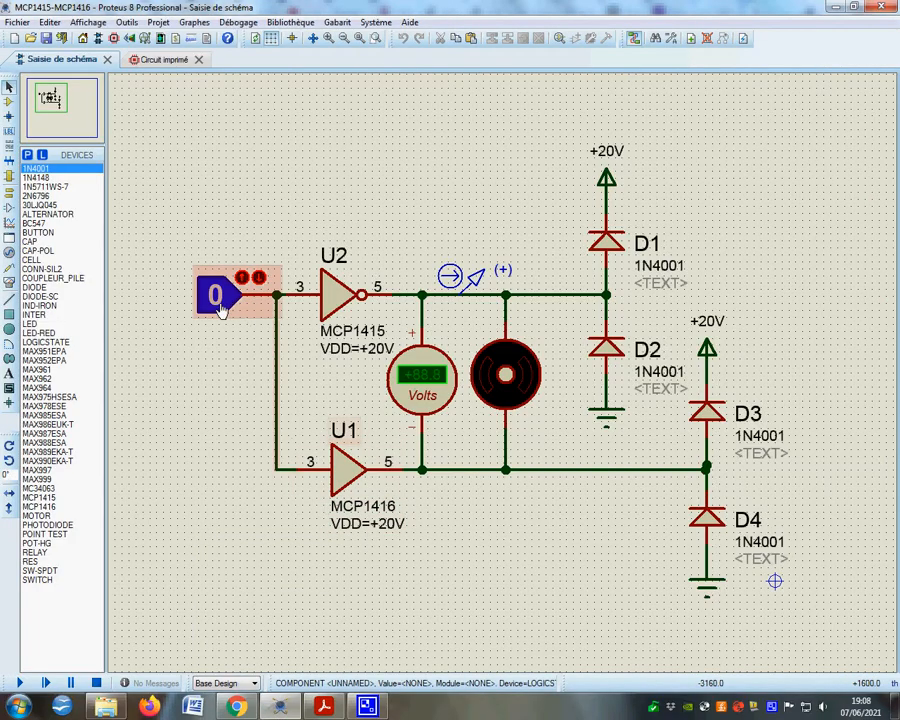
pyautogui.click(18, 683)
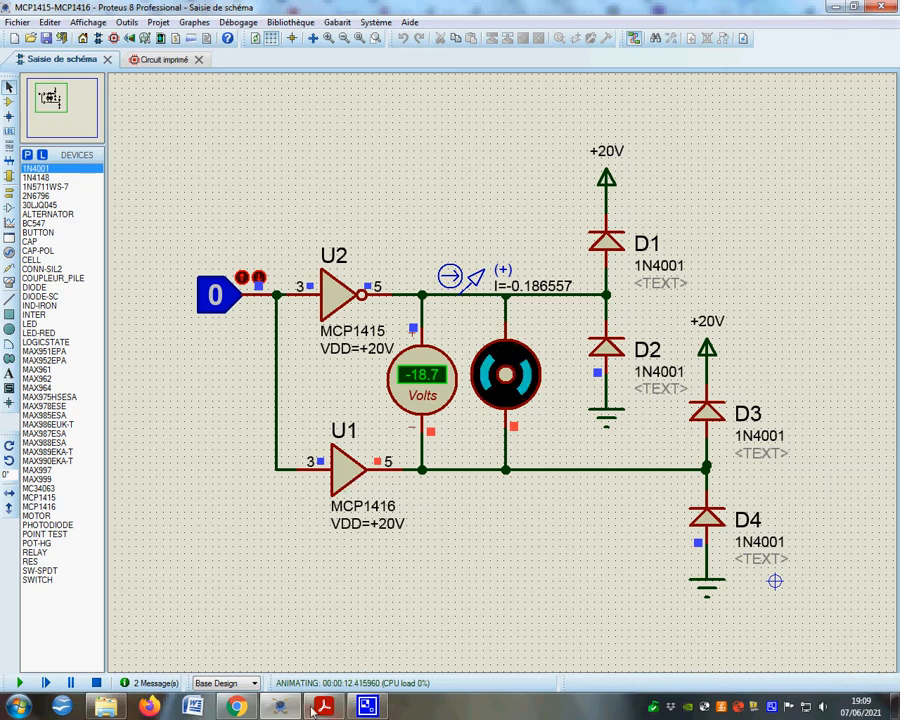
pyautogui.hotkey('alt', 'Tab')
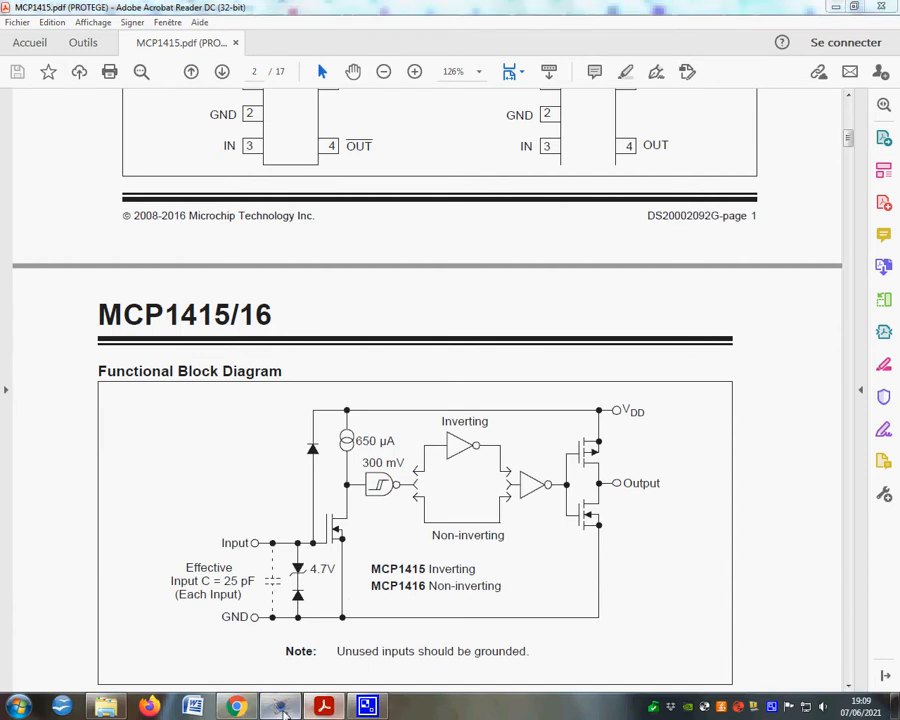
pyautogui.click(282, 710)
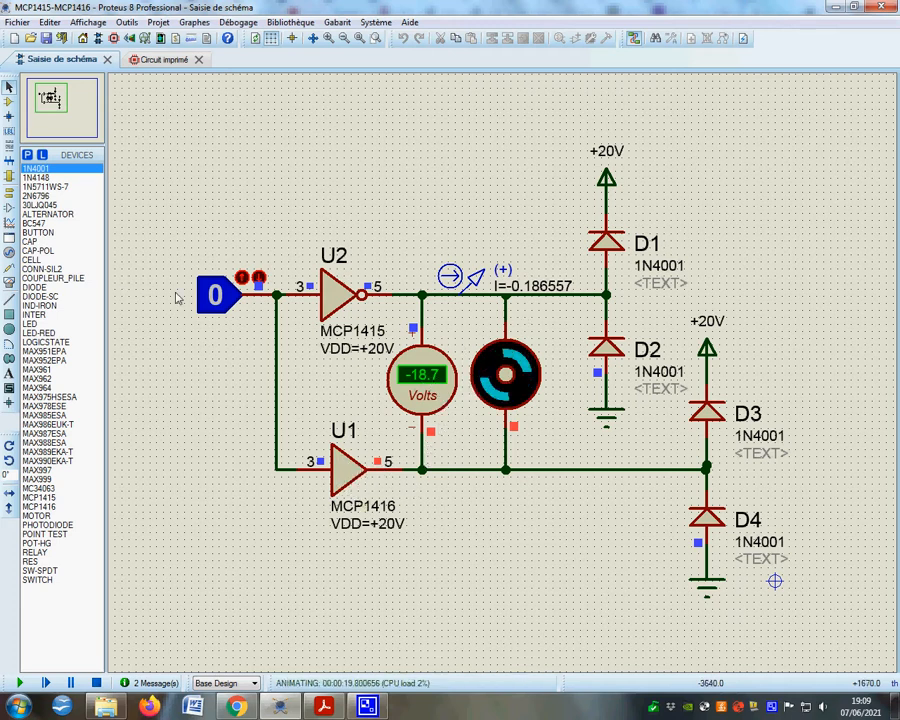
pyautogui.click(215, 295)
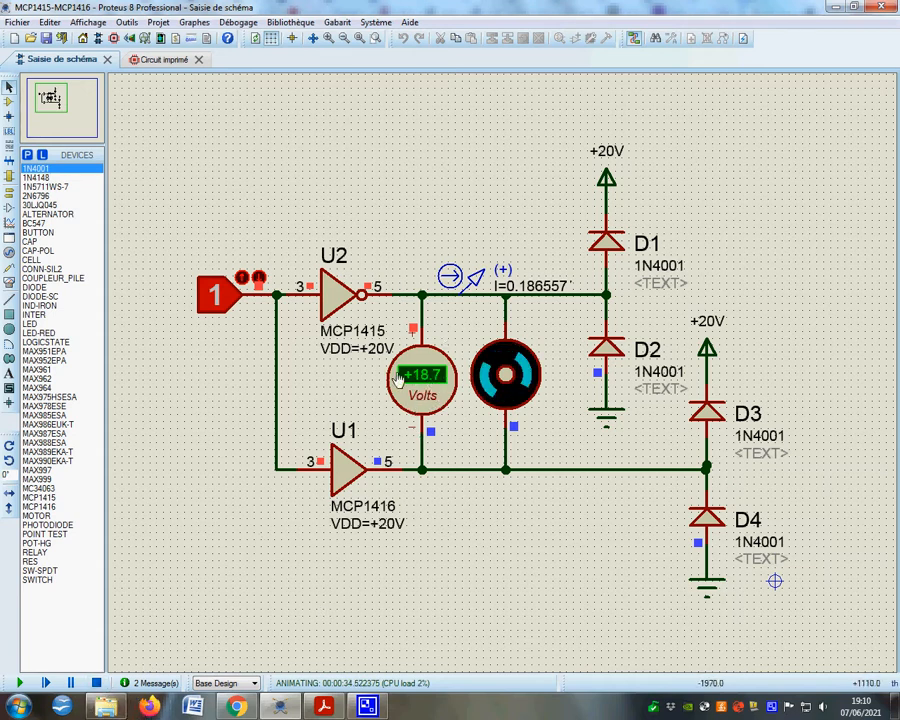
pyautogui.click(96, 683)
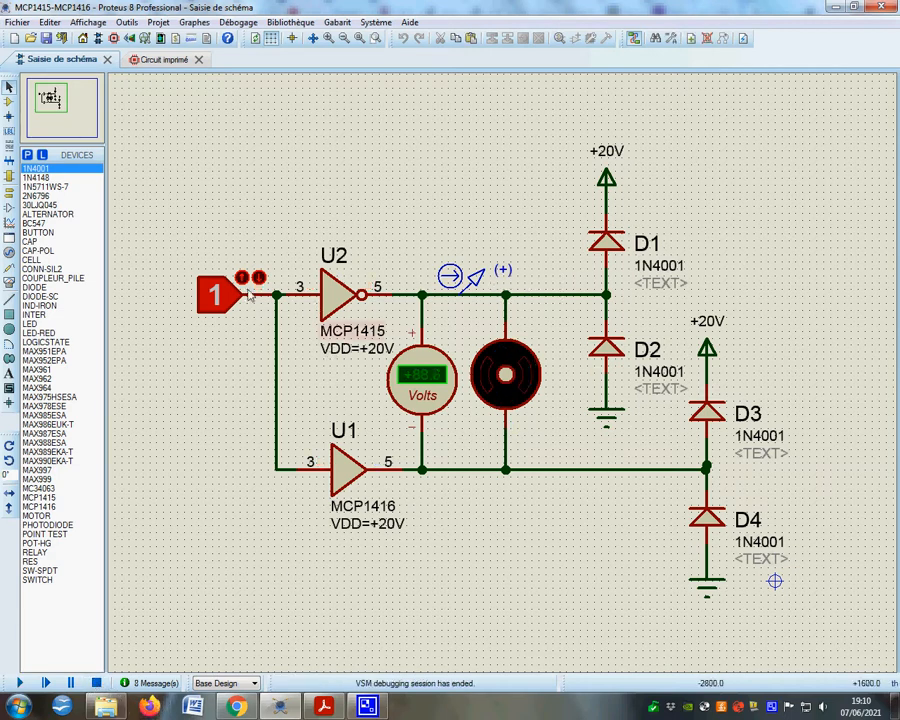
# - Replace the logic-state input with a PULSE generator wired to the shared input line of the MCP1415 and MCP1416
pyautogui.click(10, 255)
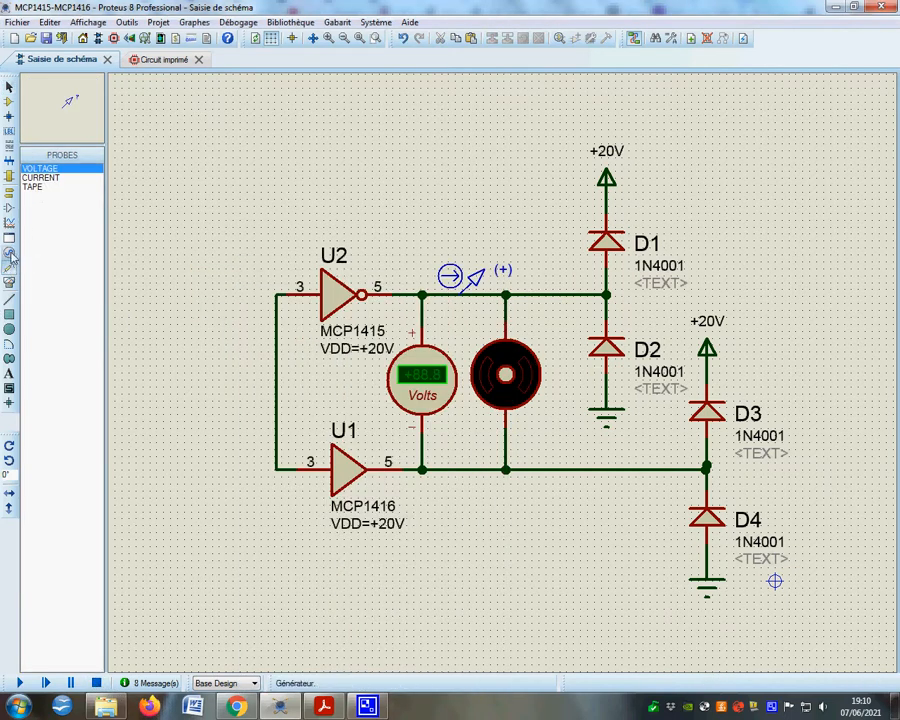
pyautogui.click(10, 252)
pyautogui.click(35, 187)
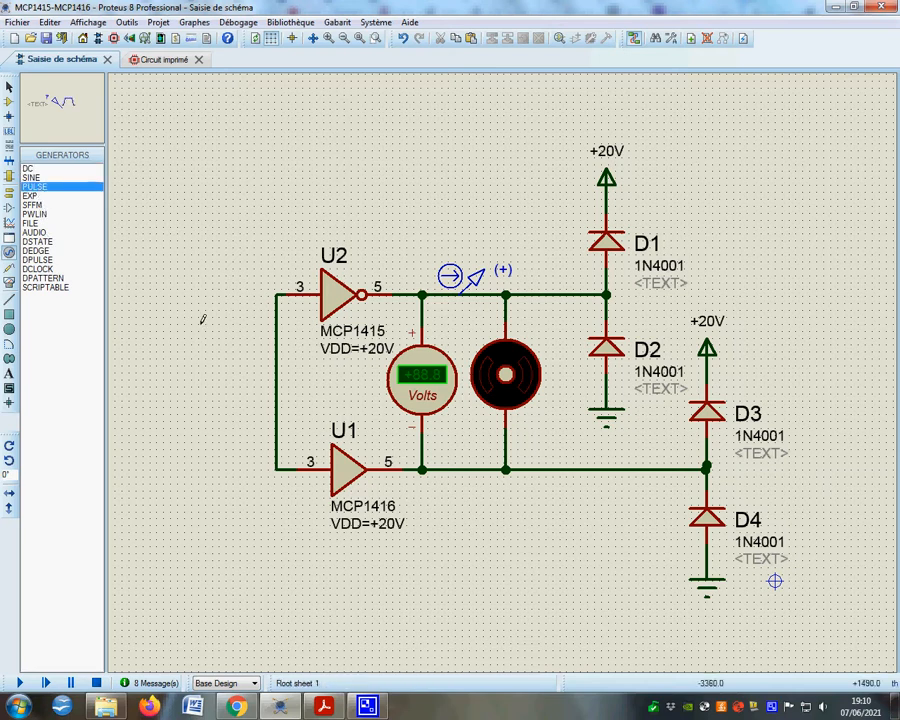
pyautogui.click(200, 285)
pyautogui.click(200, 287)
pyautogui.click(276, 301)
# - Set the pulse generator's high voltage to 5 V and test it with a short simulation run
pyautogui.rightClick(183, 281)
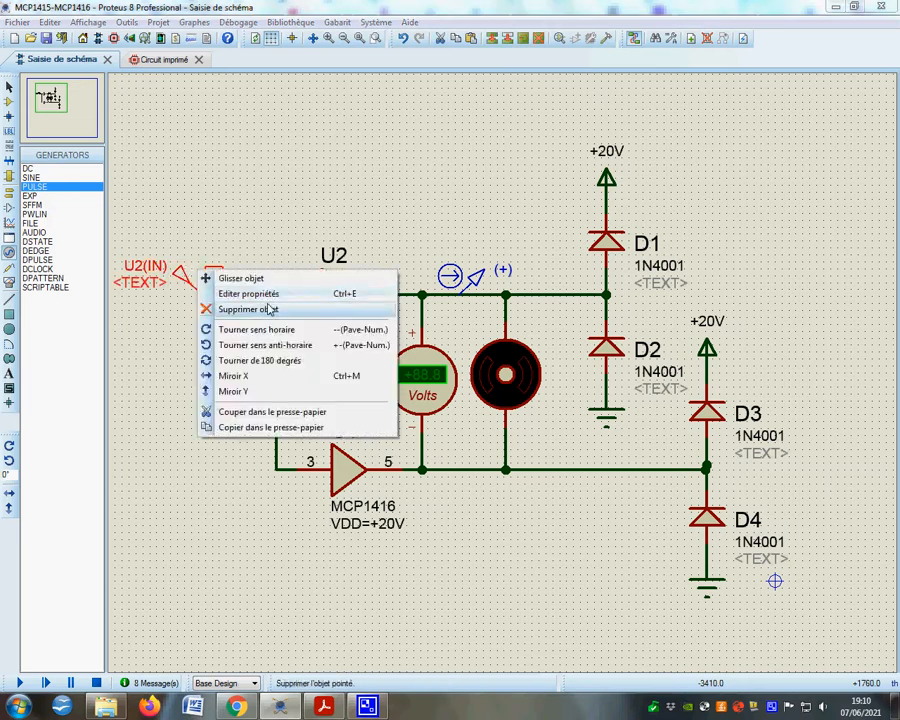
pyautogui.click(269, 291)
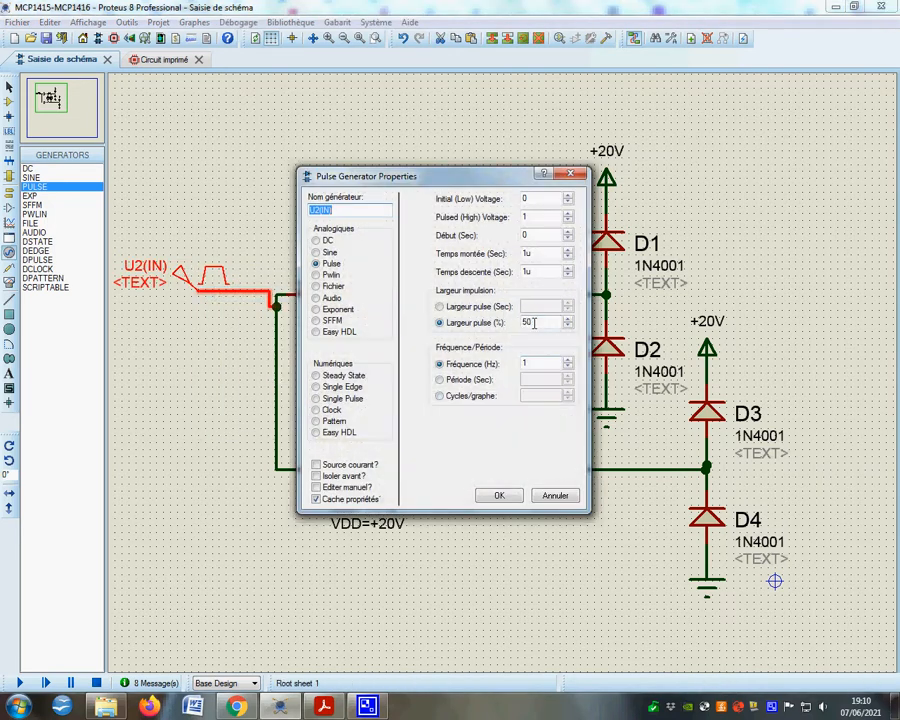
pyautogui.doubleClick(561, 219)
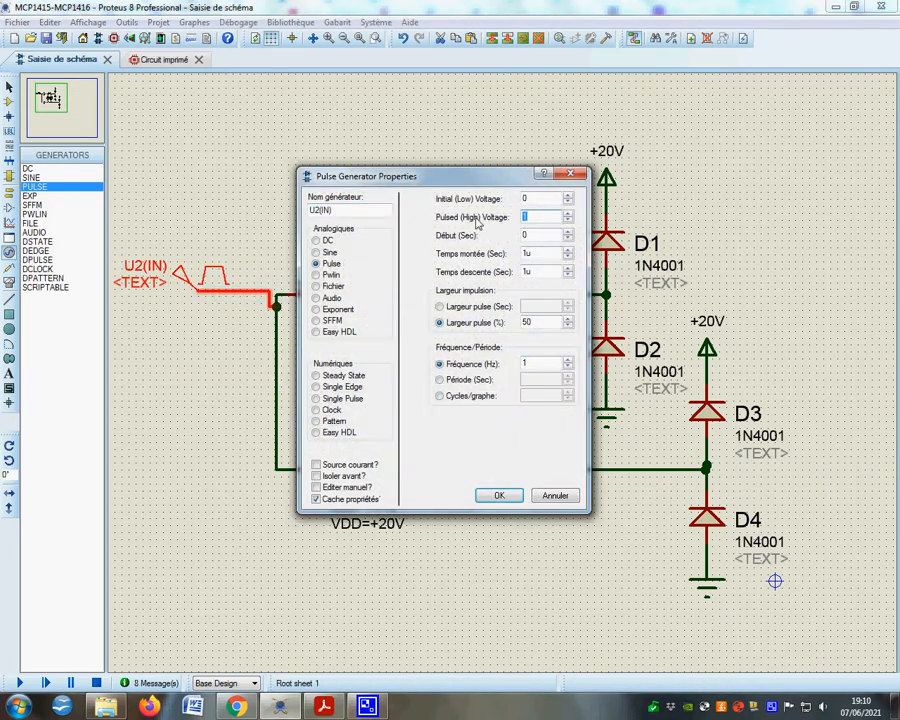
pyautogui.write('5')
pyautogui.click(499, 496)
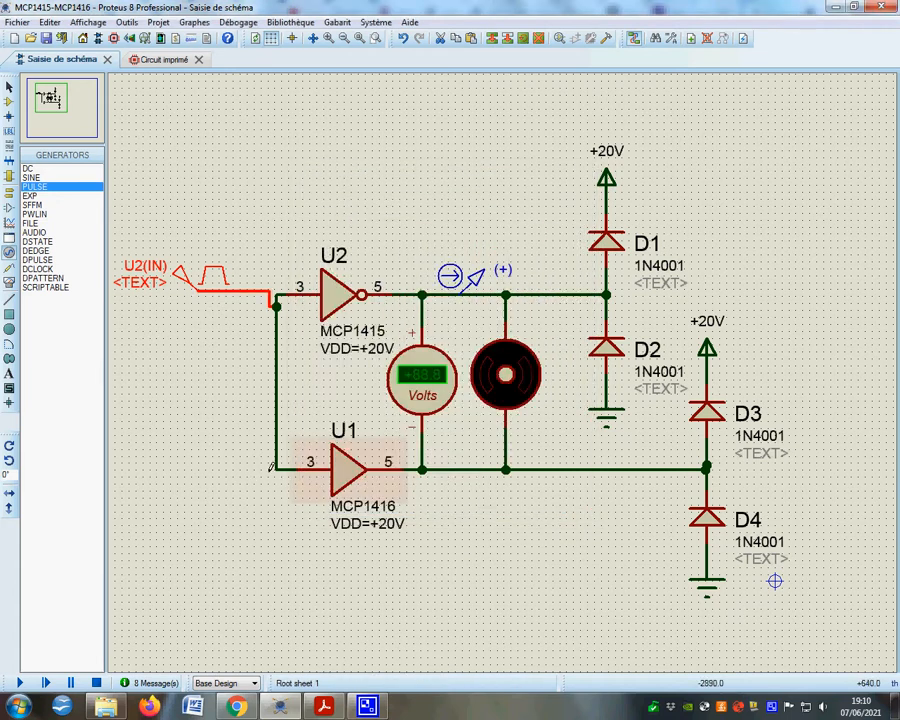
pyautogui.click(69, 683)
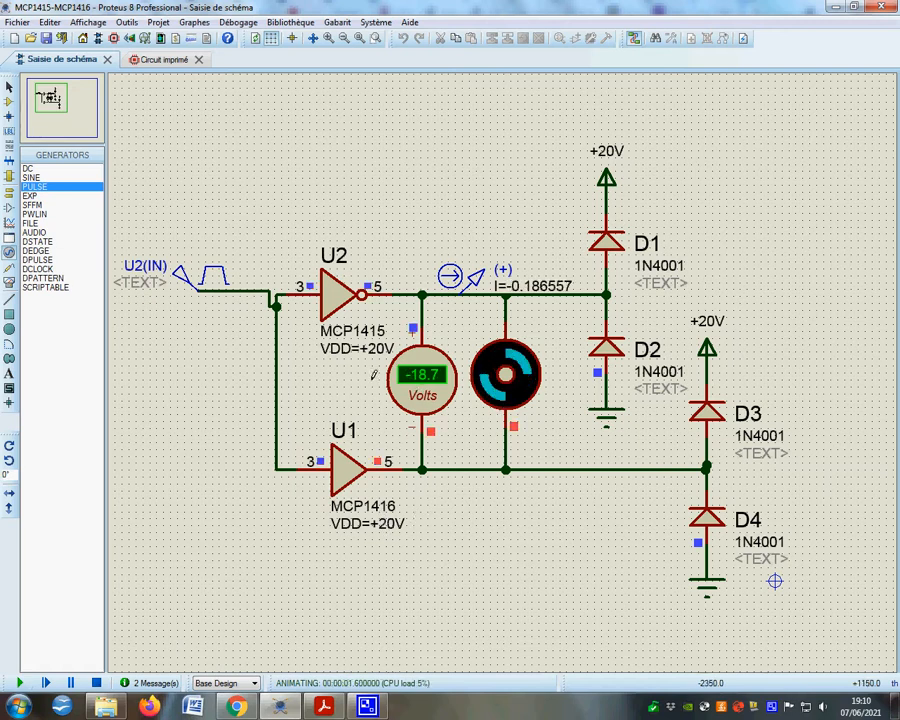
pyautogui.click(96, 683)
# - Set the pulse generator's frequency to 1000 Hz, run the simulation to observe the motor, and stop it
pyautogui.rightClick(182, 279)
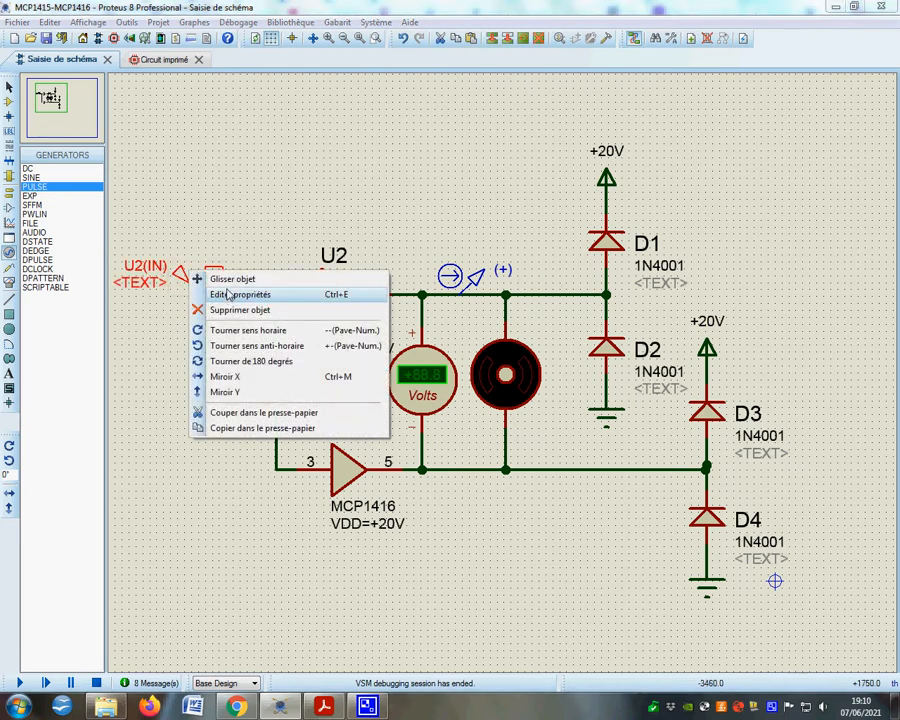
pyautogui.click(237, 293)
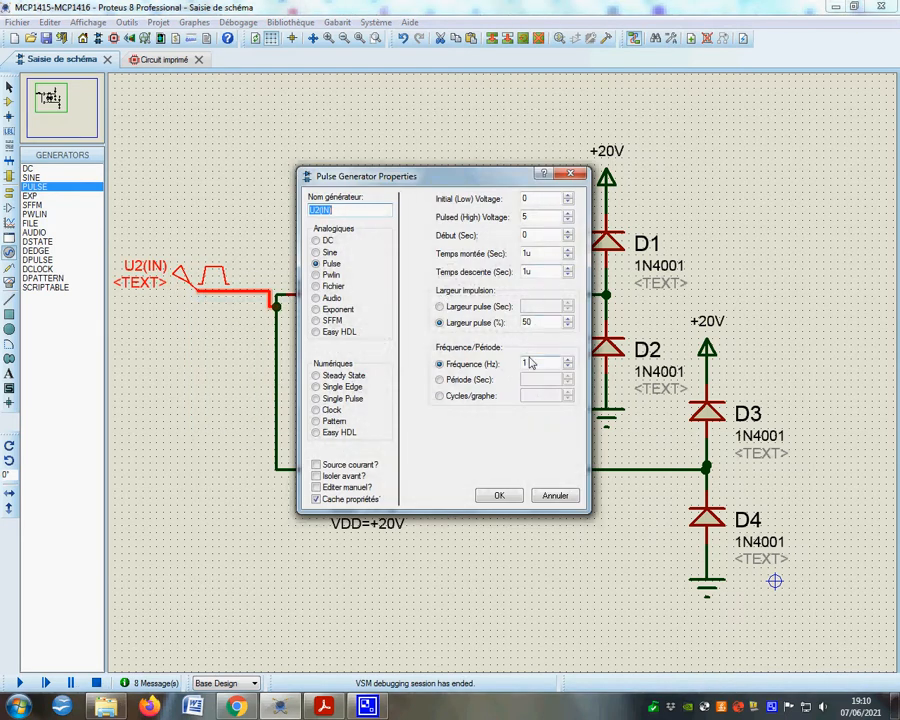
pyautogui.click(461, 366)
pyautogui.write('000')
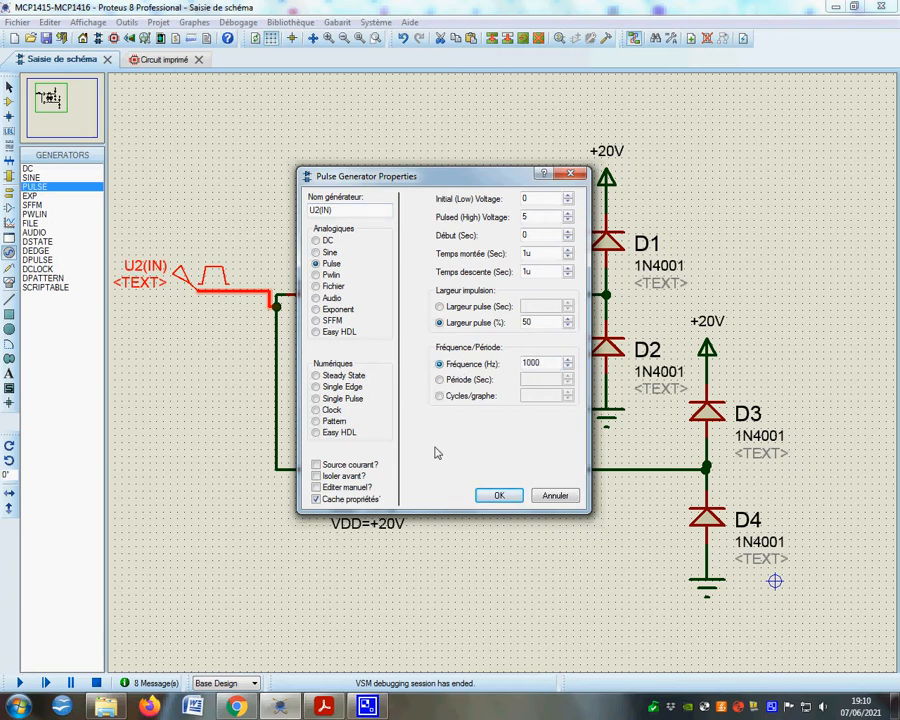
pyautogui.click(499, 495)
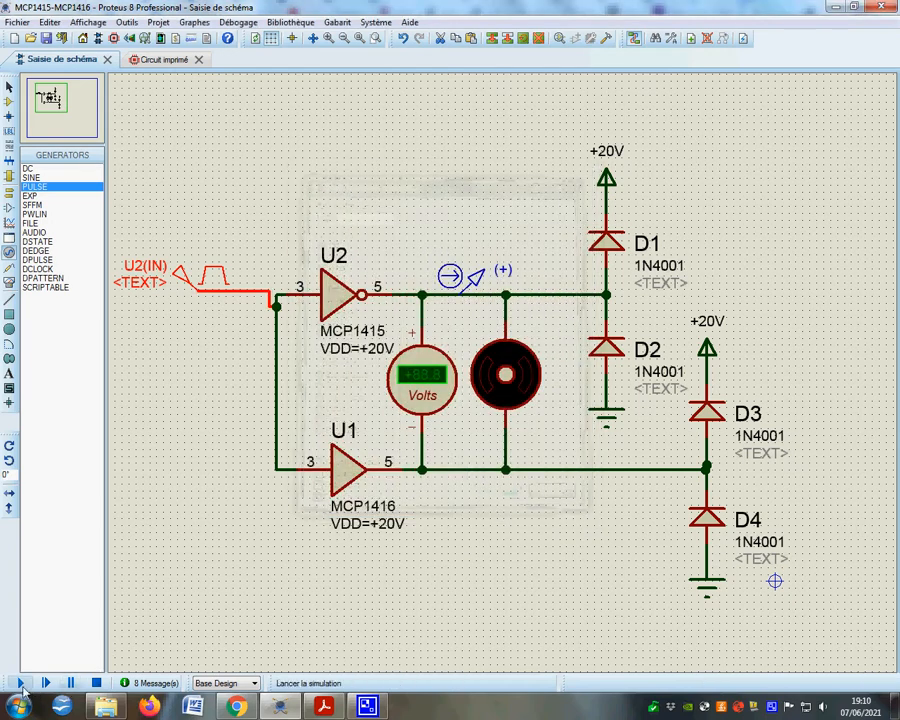
pyautogui.click(20, 684)
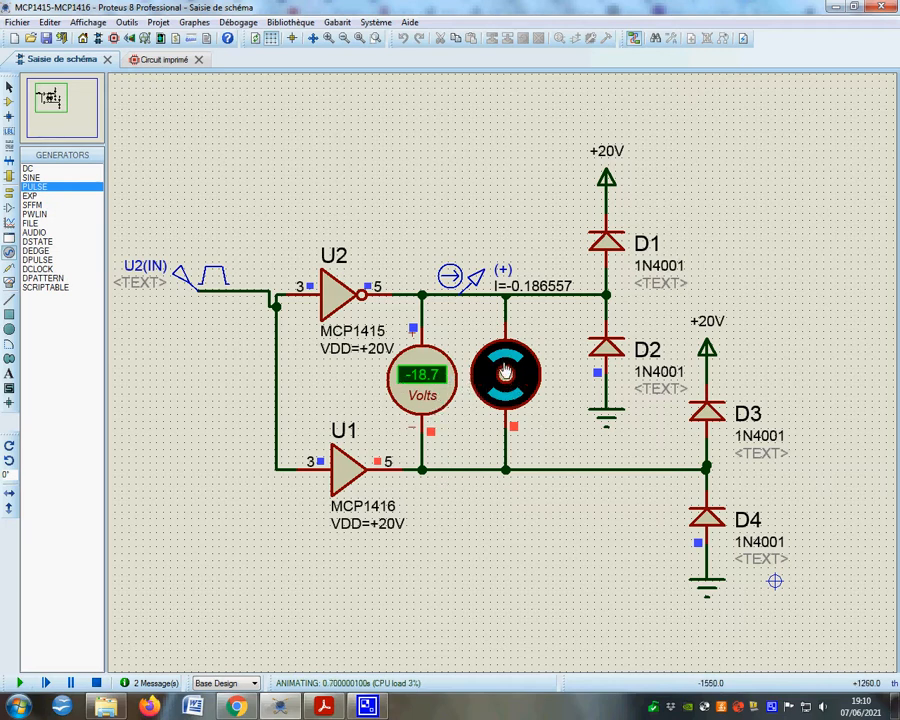
pyautogui.click(97, 684)
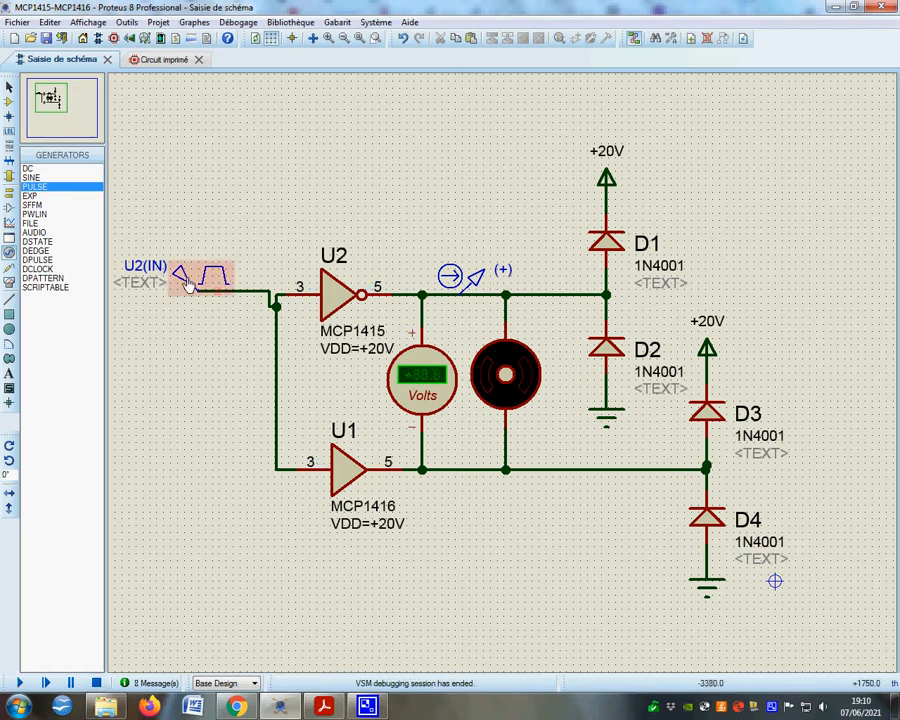
# - Set the pulse generator's pulse width to 70%, run the simulation to observe the motor, and stop it
pyautogui.rightClick(188, 285)
pyautogui.click(240, 293)
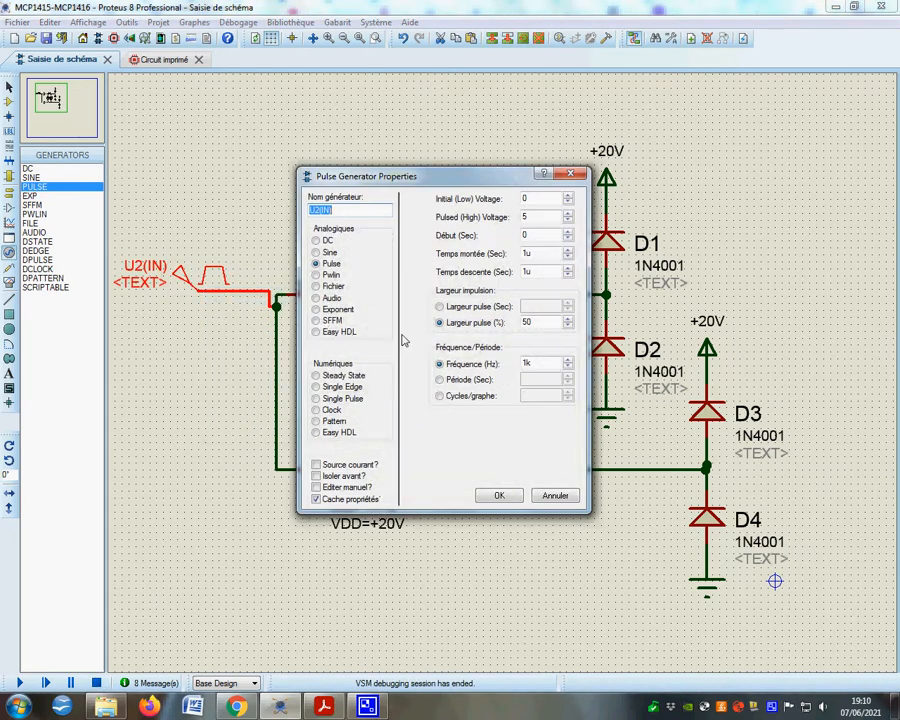
pyautogui.doubleClick(529, 322)
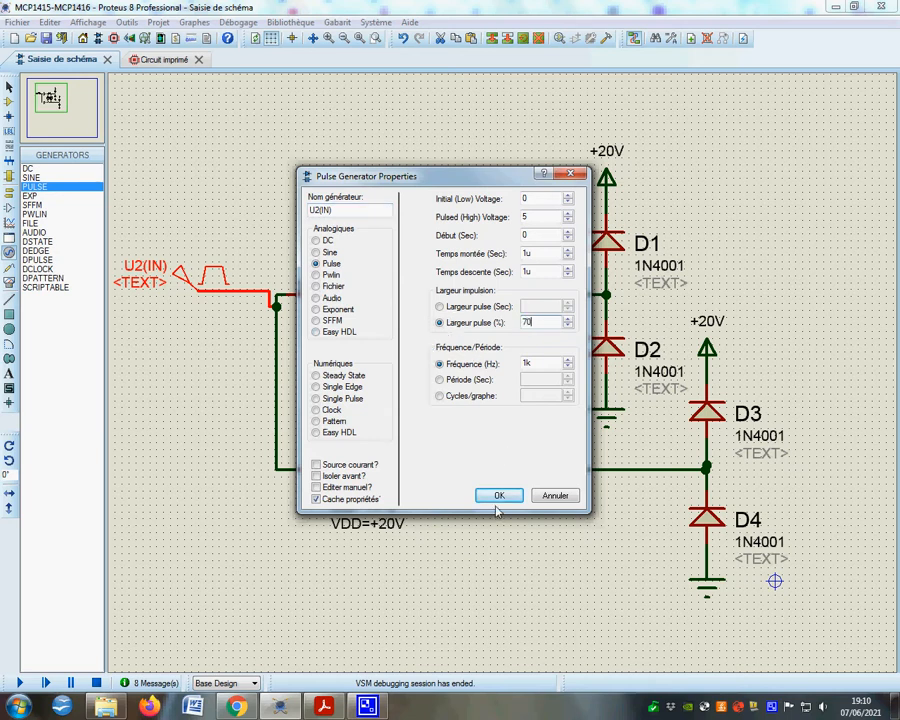
pyautogui.write('70')
pyautogui.click(499, 496)
pyautogui.click(20, 682)
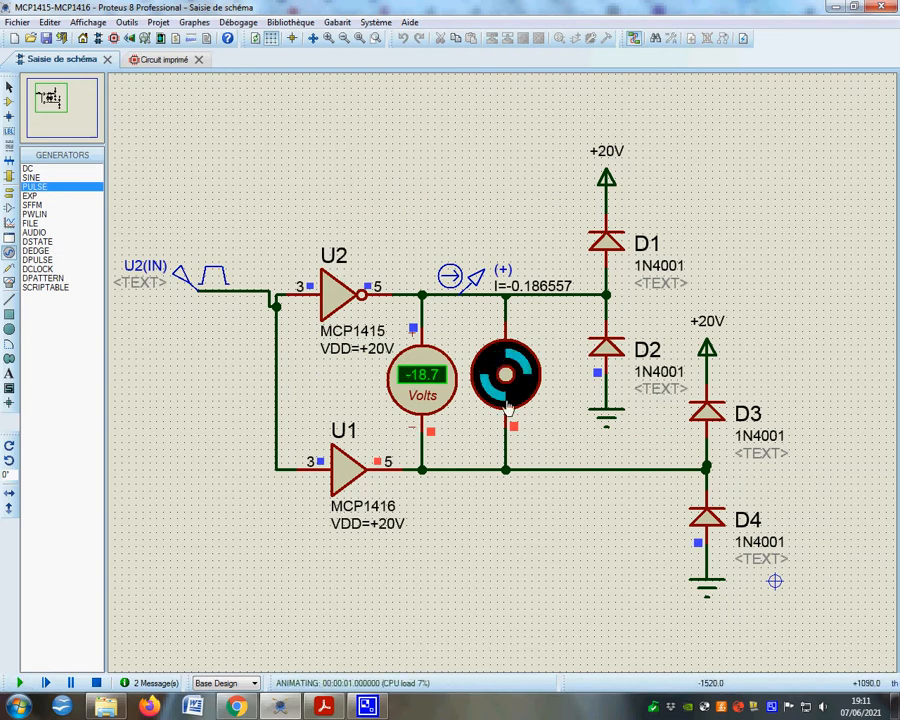
pyautogui.click(96, 681)
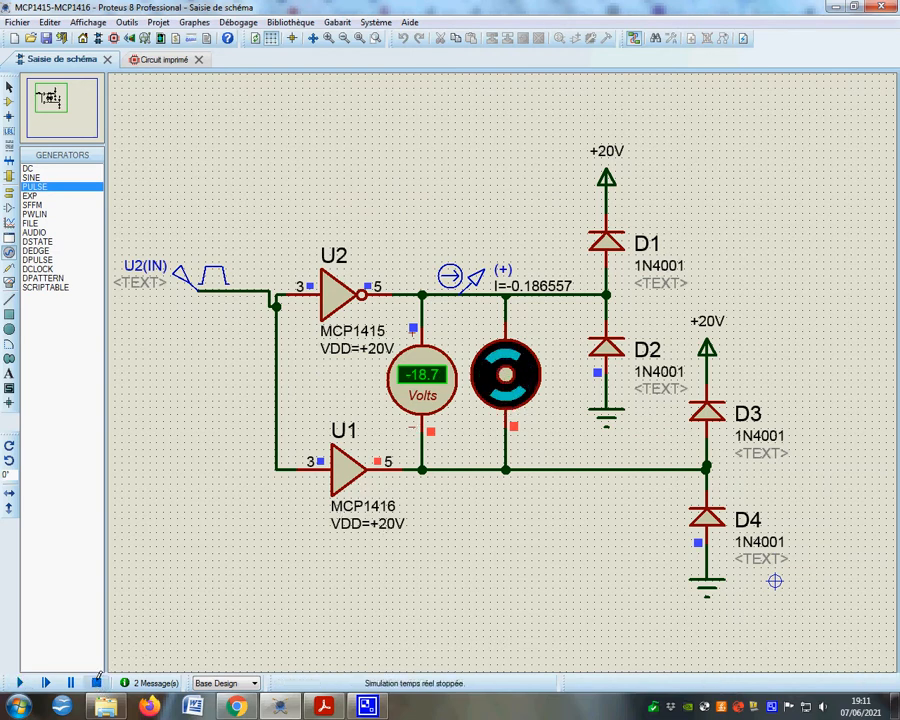
# - Lower the pulse generator's pulse width percentage, run the simulation to observe the motor, and stop it
pyautogui.rightClick(183, 280)
pyautogui.click(230, 293)
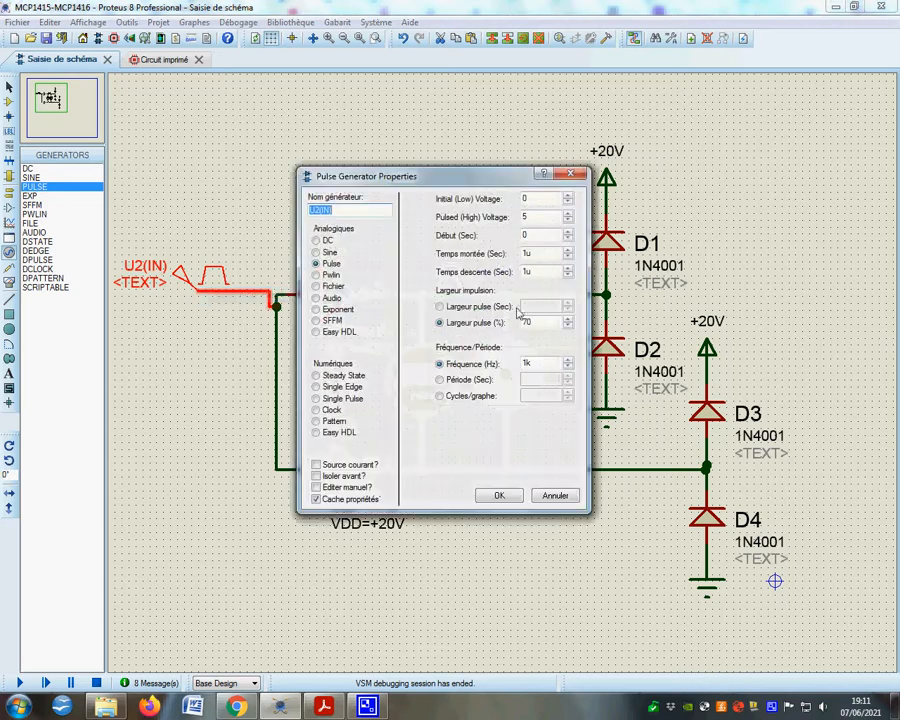
pyautogui.doubleClick(533, 321)
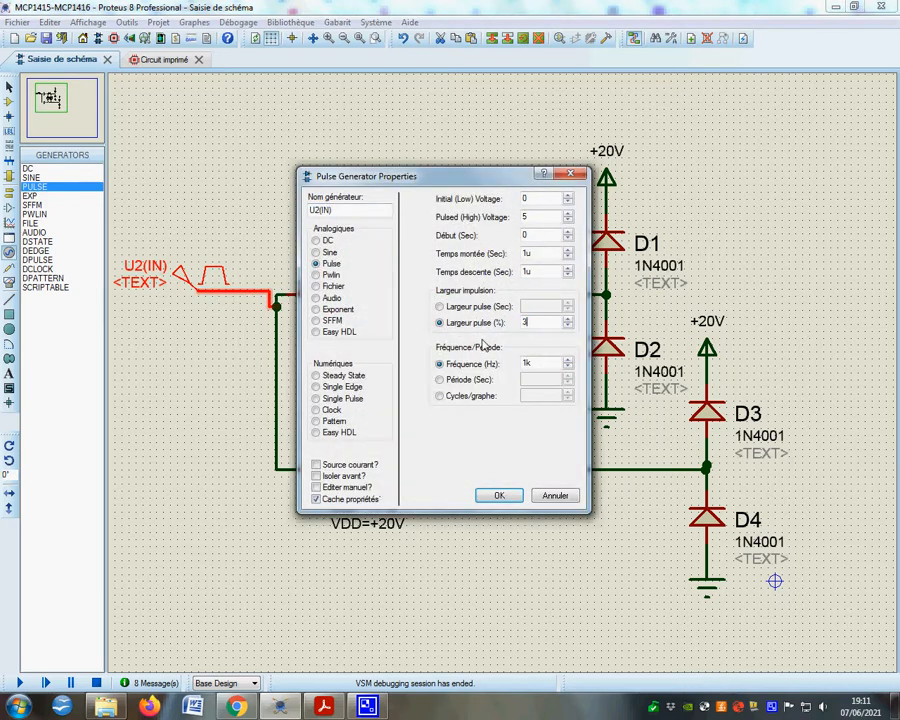
pyautogui.click(495, 495)
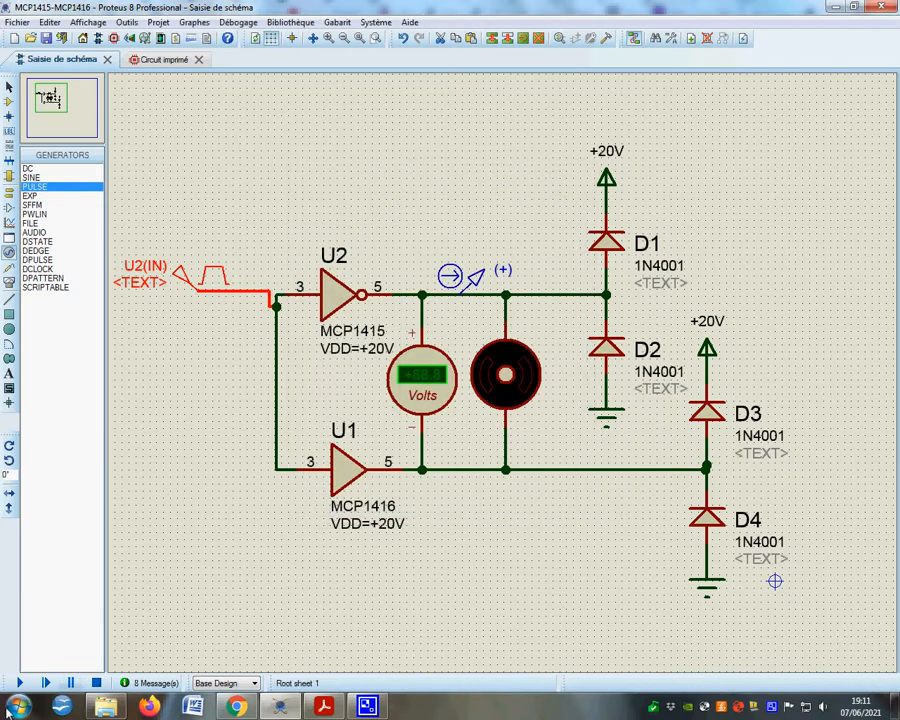
pyautogui.click(18, 682)
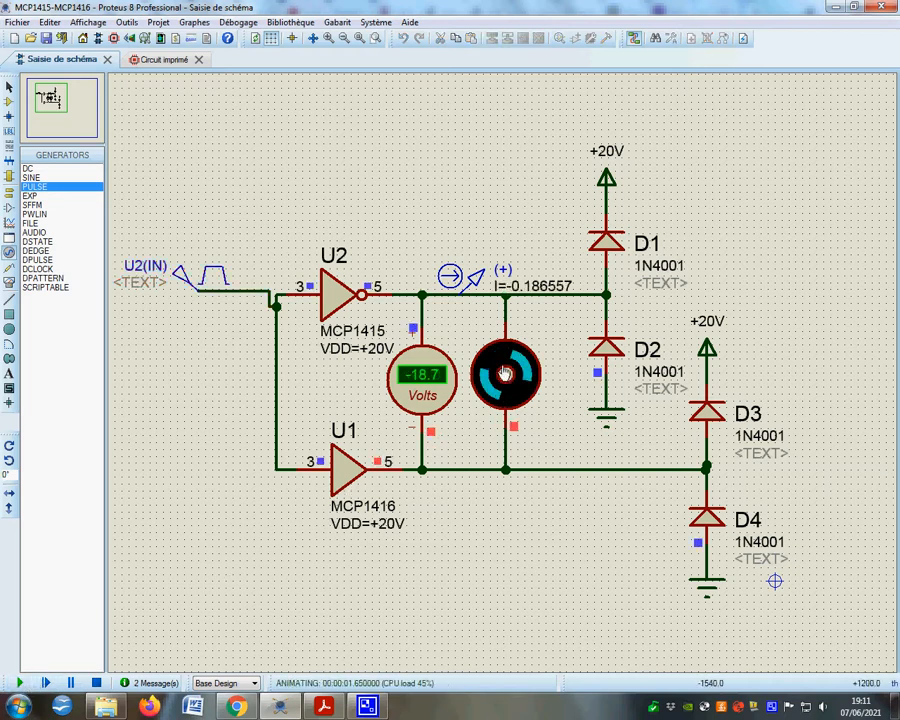
pyautogui.click(97, 683)
# - Raise the generator's pulse width back to 70%, rerun the motor simulation, and stop it
pyautogui.rightClick(198, 278)
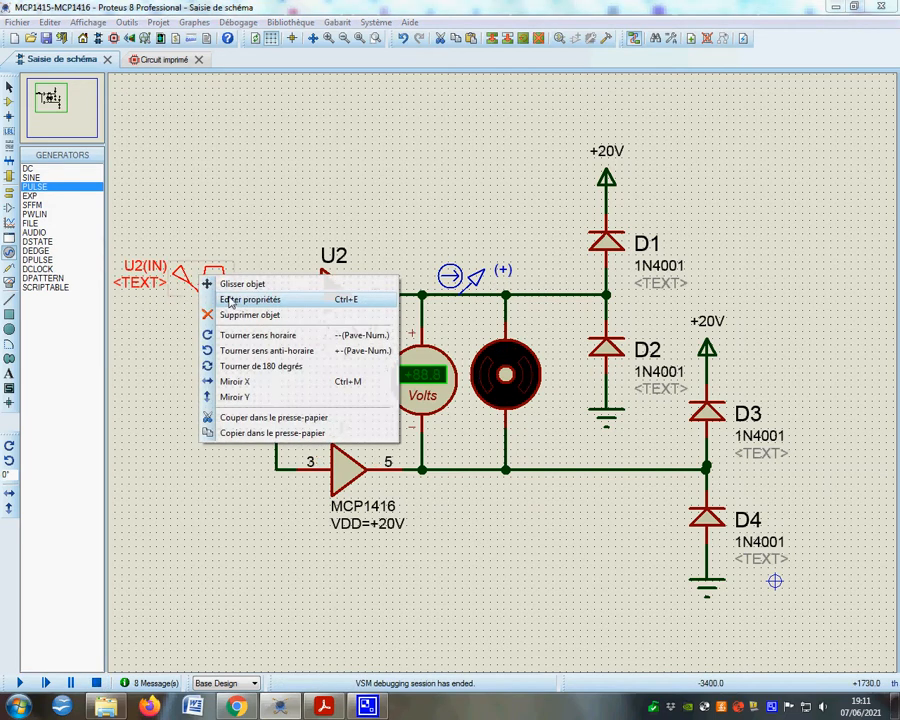
pyautogui.click(236, 296)
pyautogui.doubleClick(530, 322)
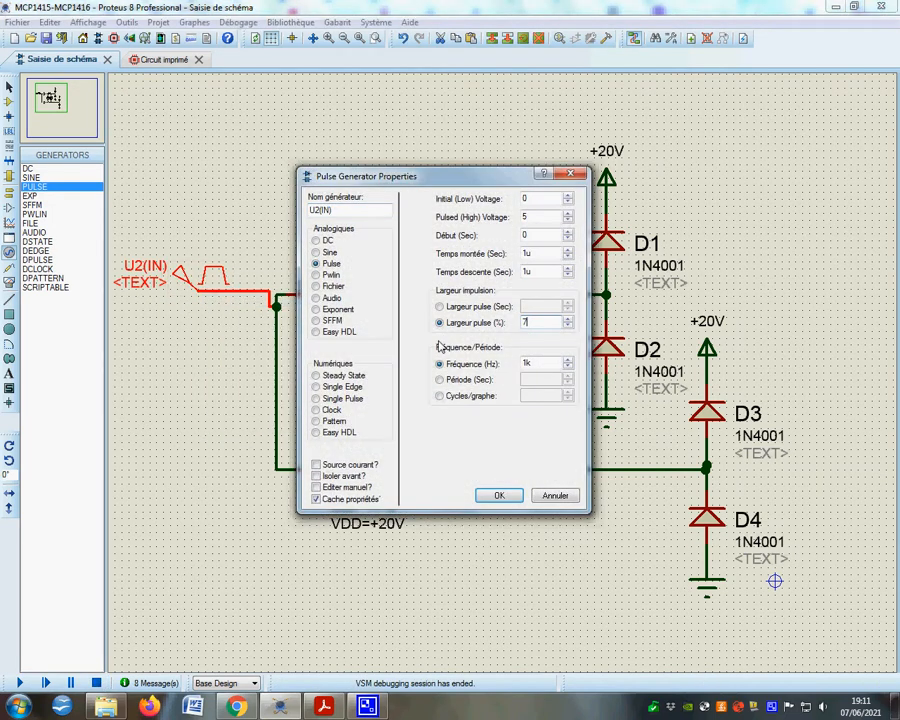
pyautogui.write('70')
pyautogui.click(498, 495)
pyautogui.press('F12')
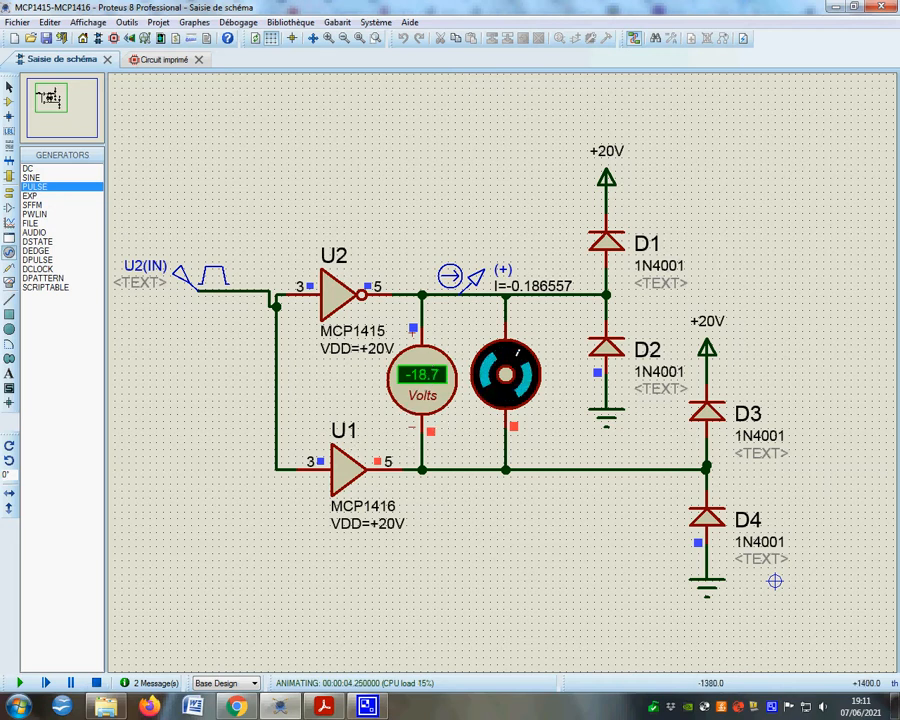
pyautogui.click(96, 683)
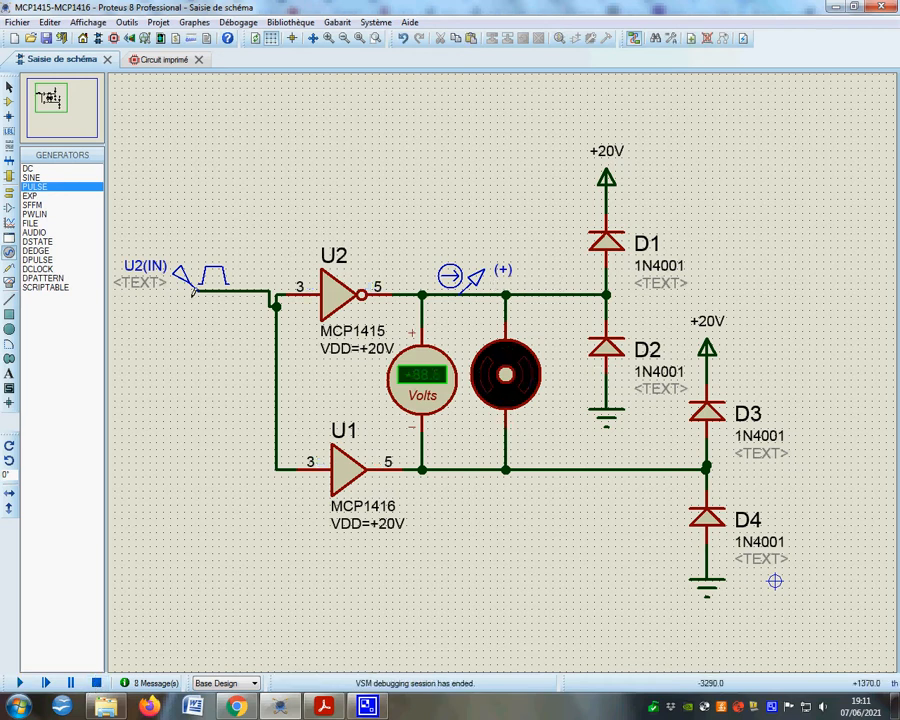
# - Set the generator's pulse width to 50% and start the simulation
pyautogui.rightClick(195, 280)
pyautogui.click(190, 281)
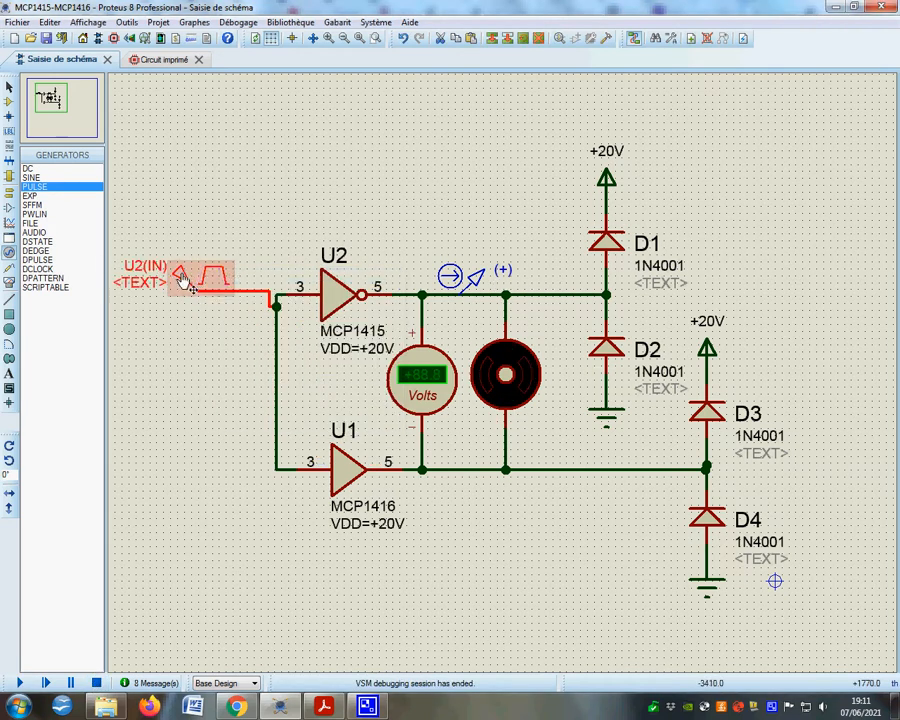
pyautogui.rightClick(186, 281)
pyautogui.click(226, 289)
pyautogui.click(449, 325)
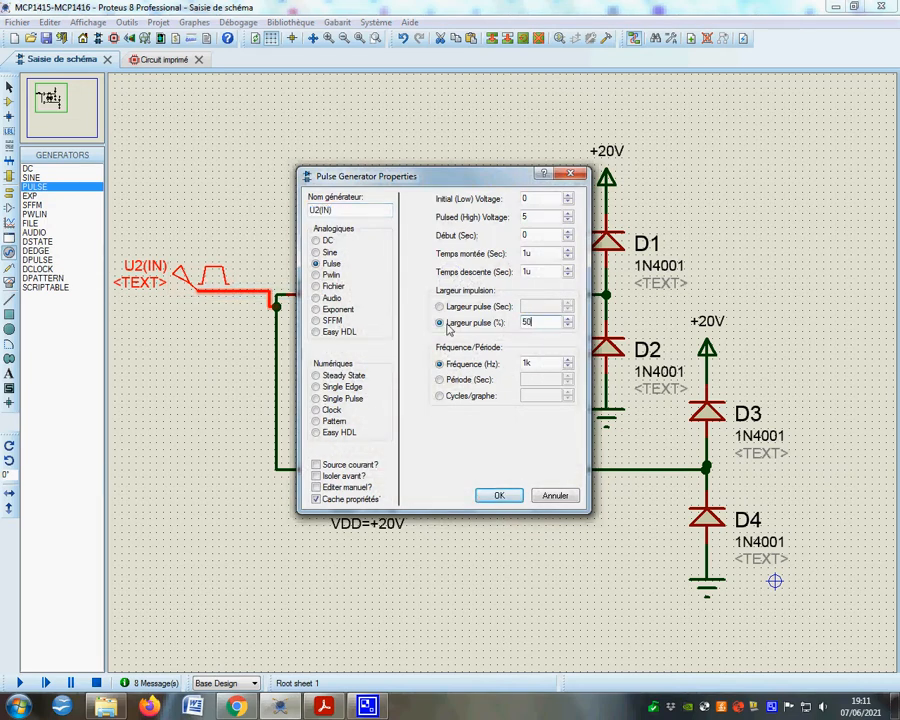
pyautogui.click(499, 495)
pyautogui.click(18, 683)
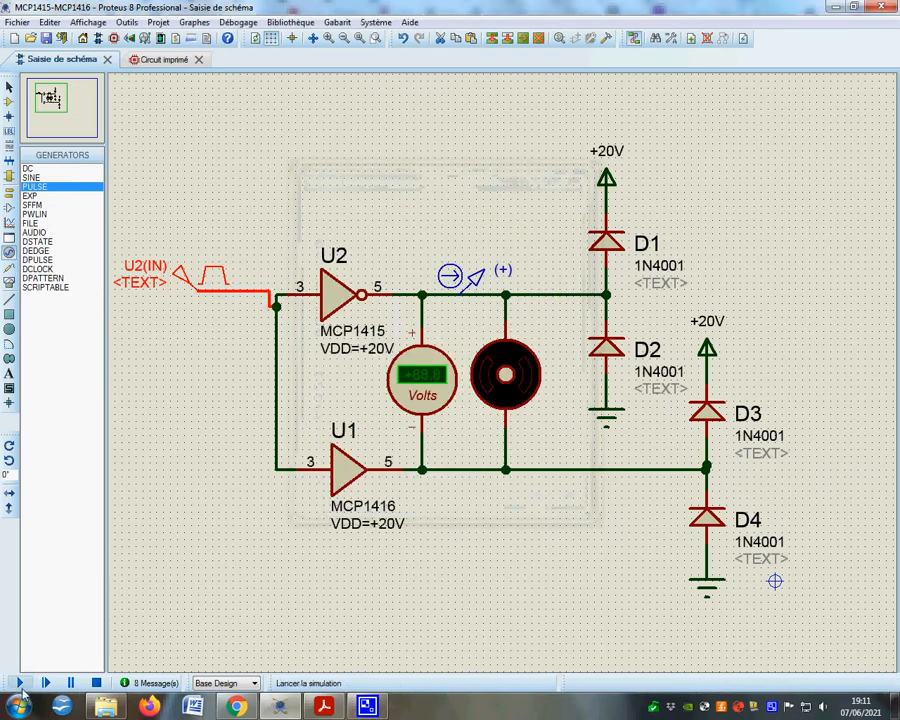